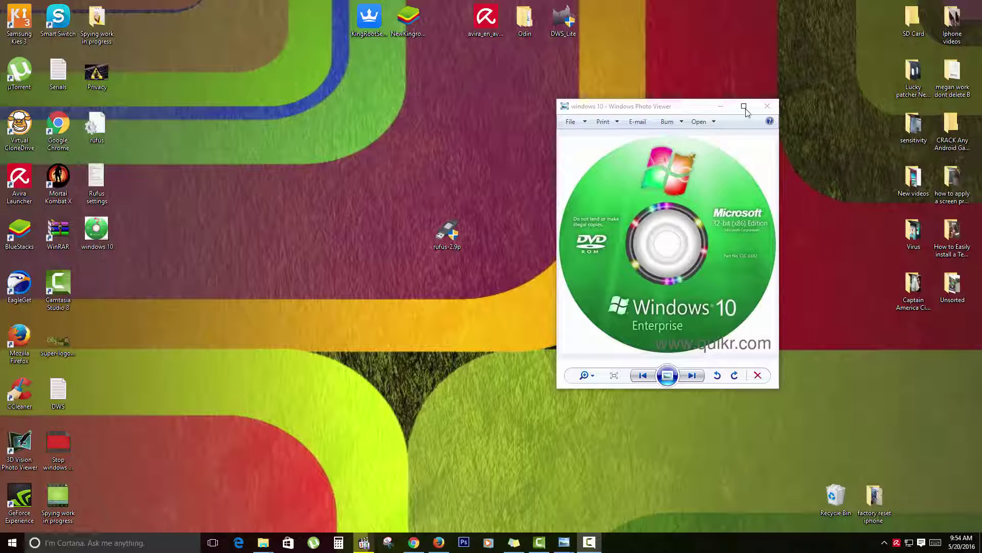
Shift the Windows 10 picture window right and place rufus-2.9p (version 2.9.934.0, 910 KB) on the desktop
drag(671, 107, 703, 119)
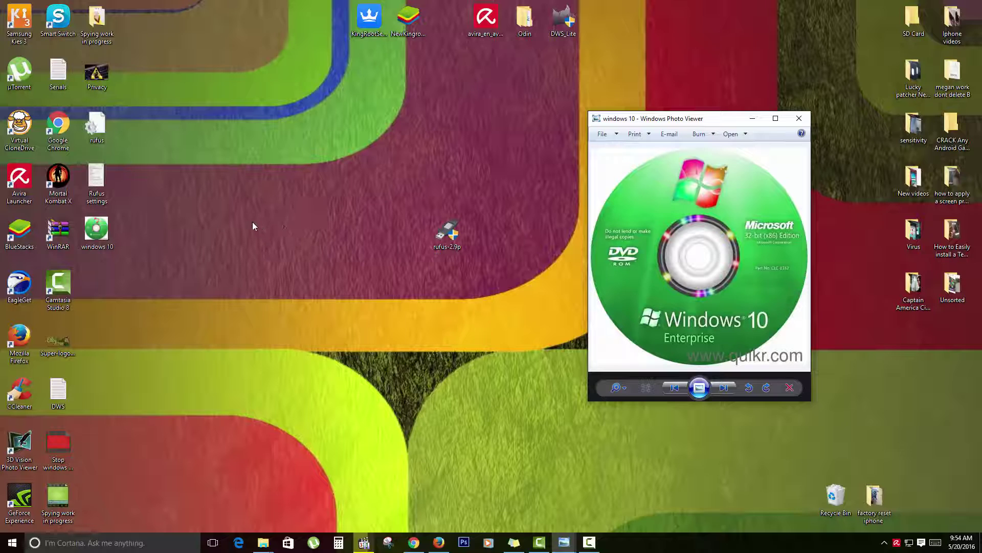
drag(253, 226, 288, 273)
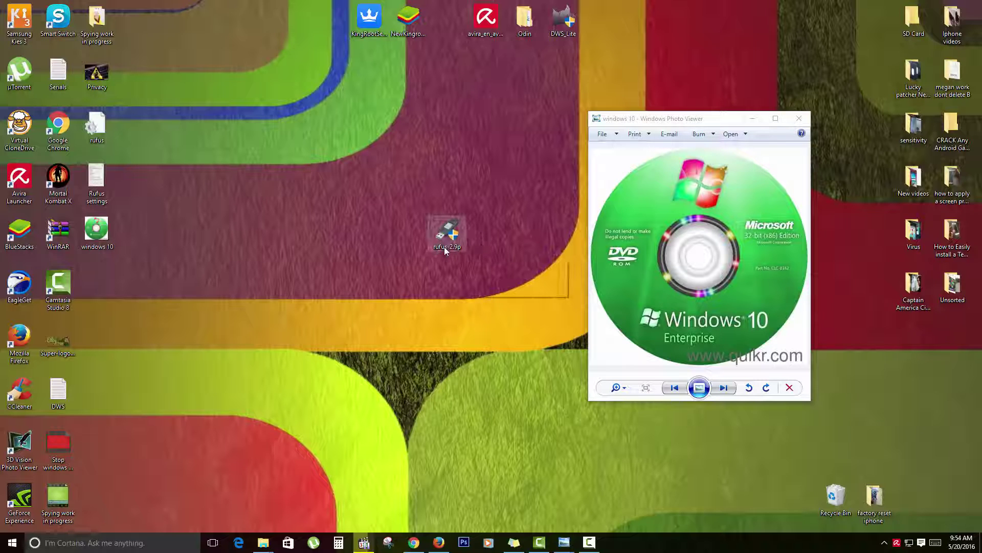
mouse_move(444, 246)
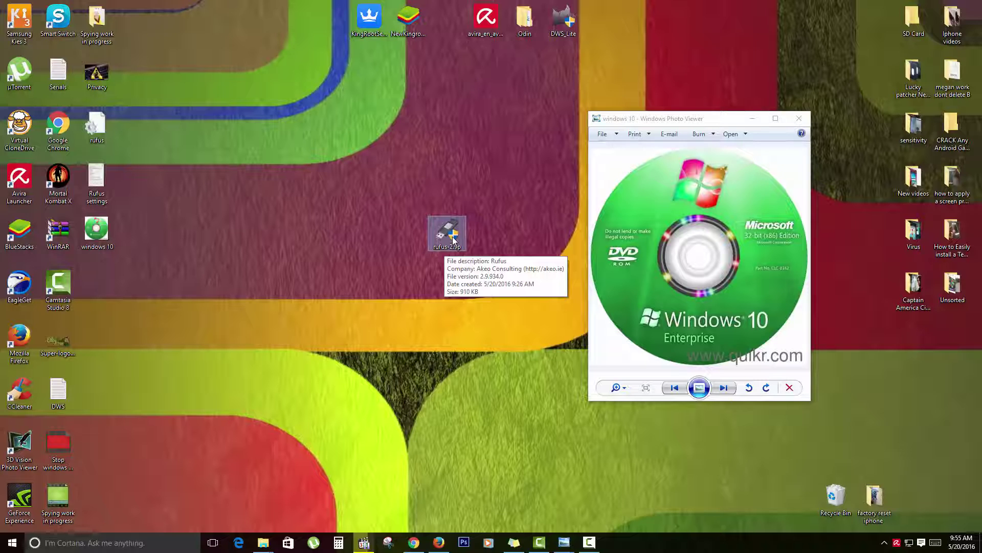
Launch rufus-2.9p, close the Windows 10 picture, and centre Rufus showing the 7.9GB NO_LABEL (H:) drive
double_click(452, 240)
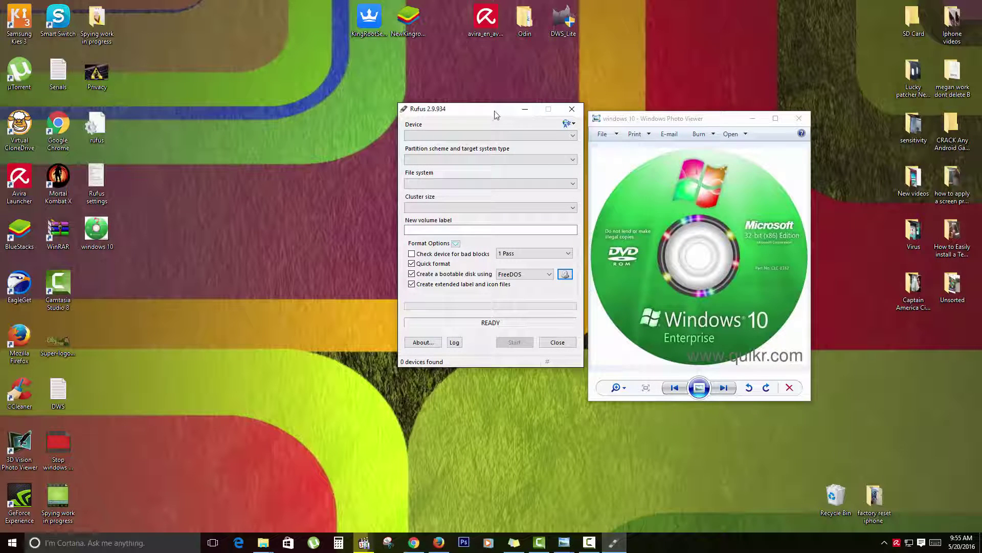
drag(495, 114, 385, 137)
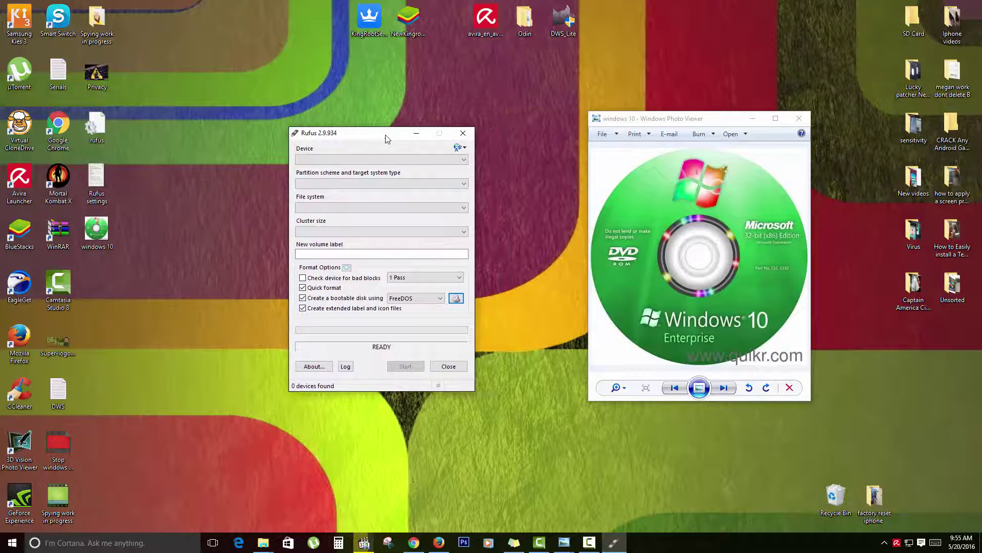
click(806, 123)
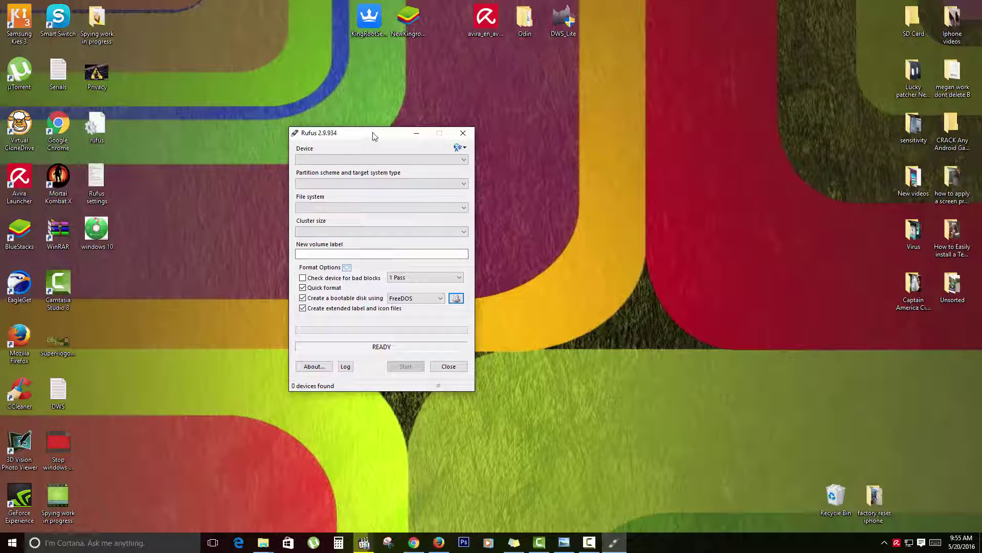
drag(375, 136, 486, 143)
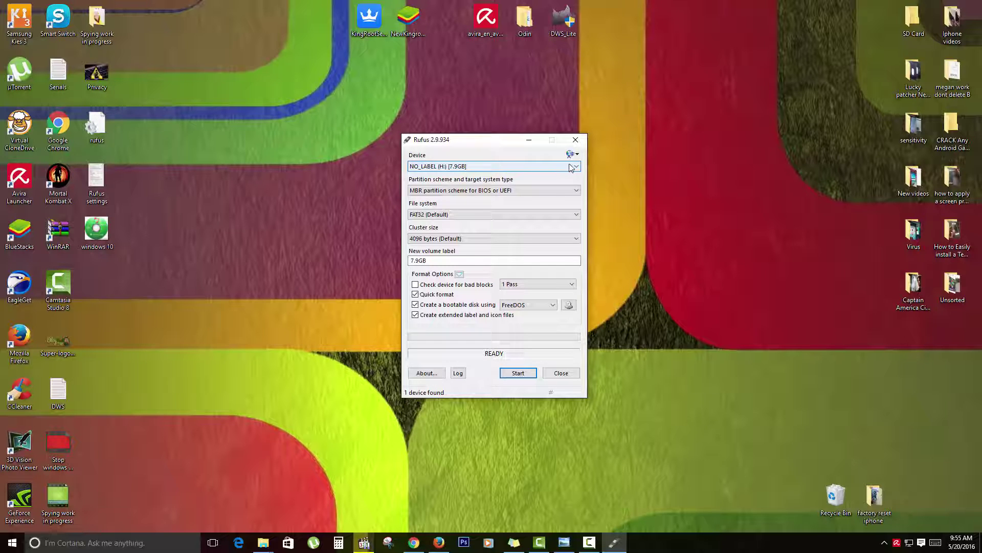
click(576, 167)
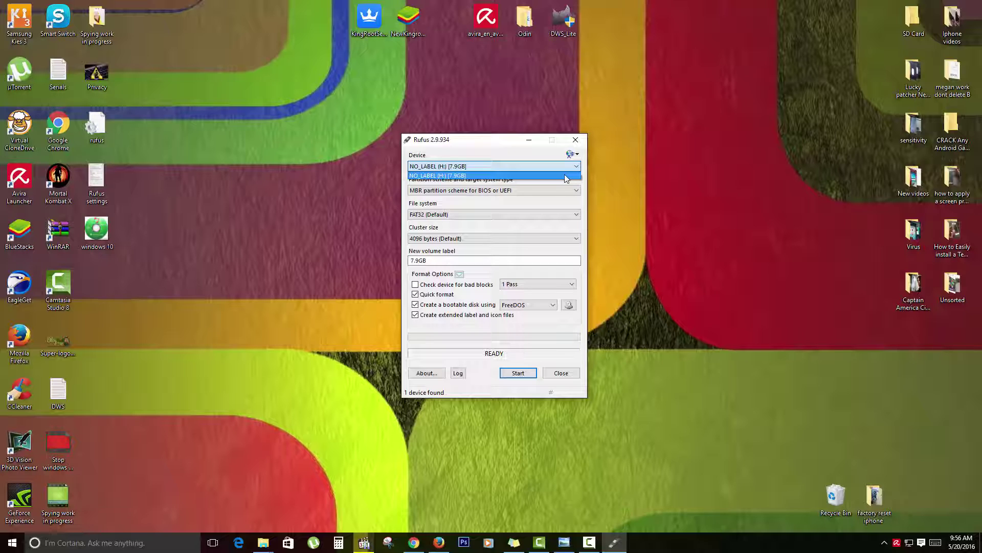
click(564, 174)
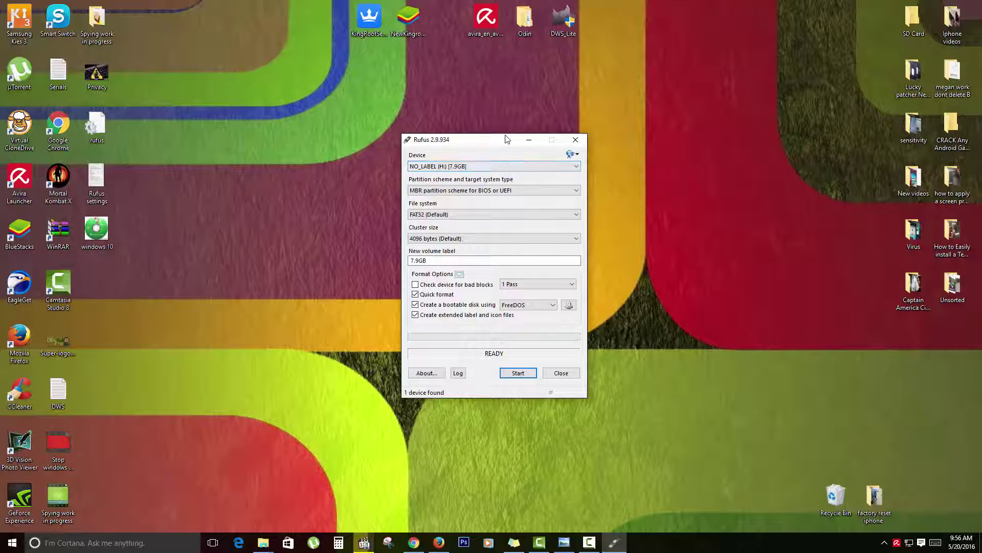
drag(504, 140, 532, 135)
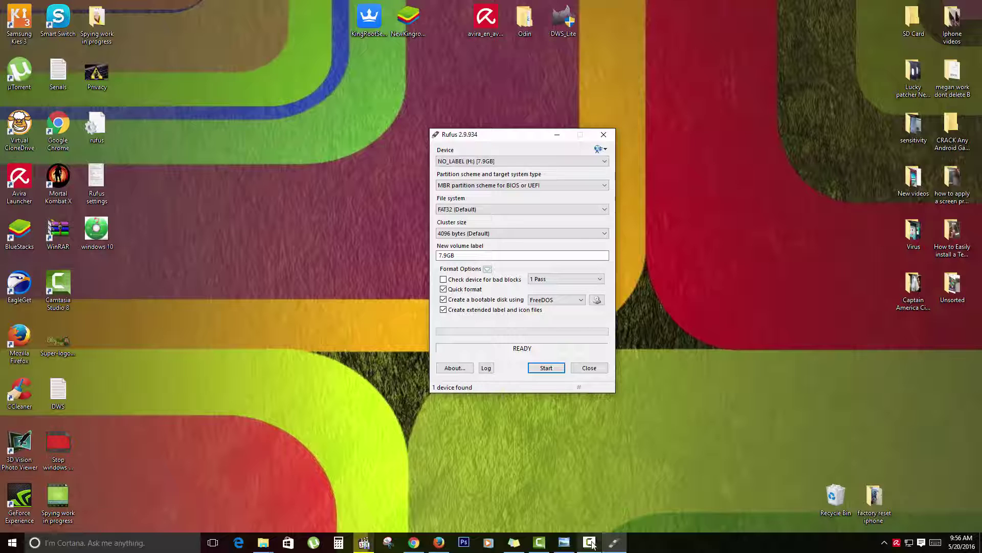
Open the 'Rufus settings' reference screenshot from the taskbar and move Rufus left beside it
click(567, 549)
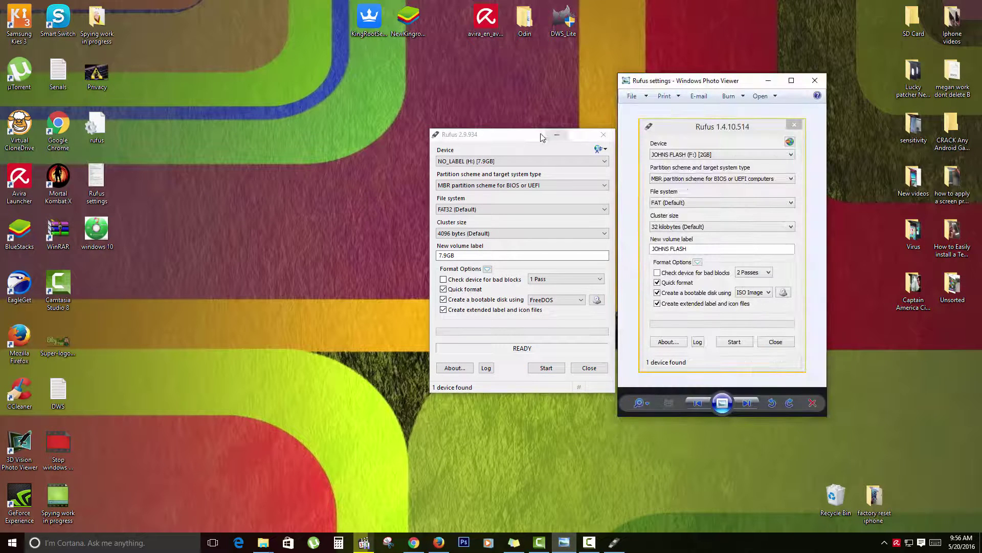
drag(540, 133, 450, 117)
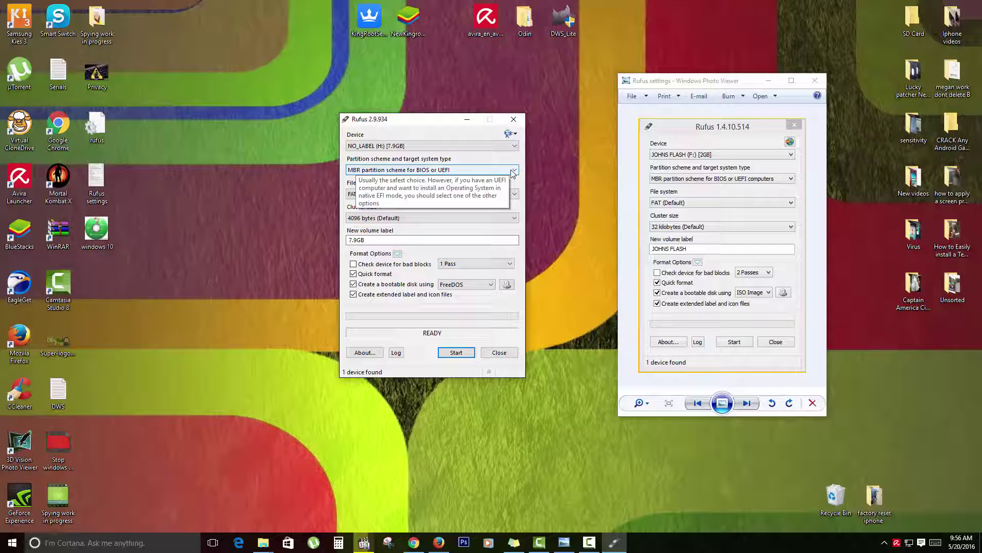
click(513, 172)
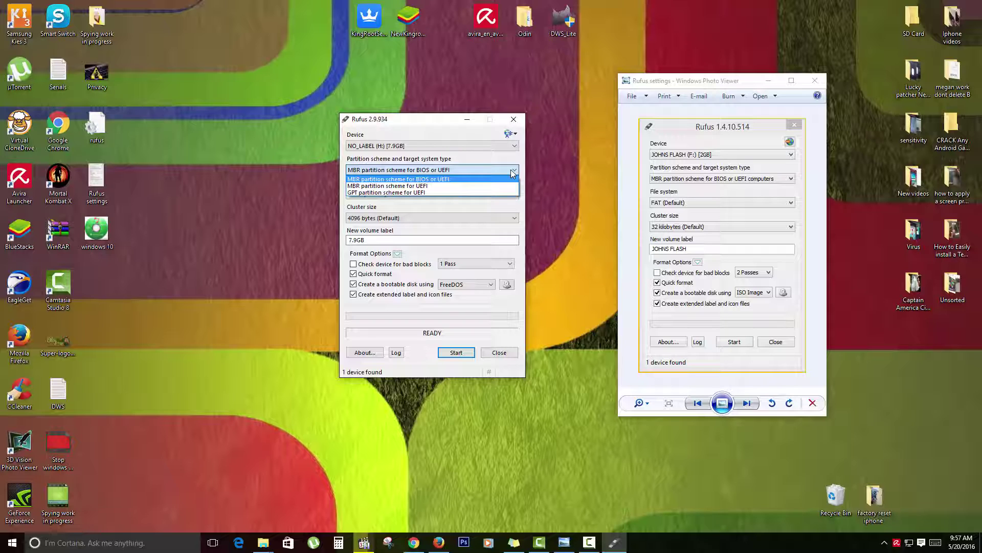
click(512, 173)
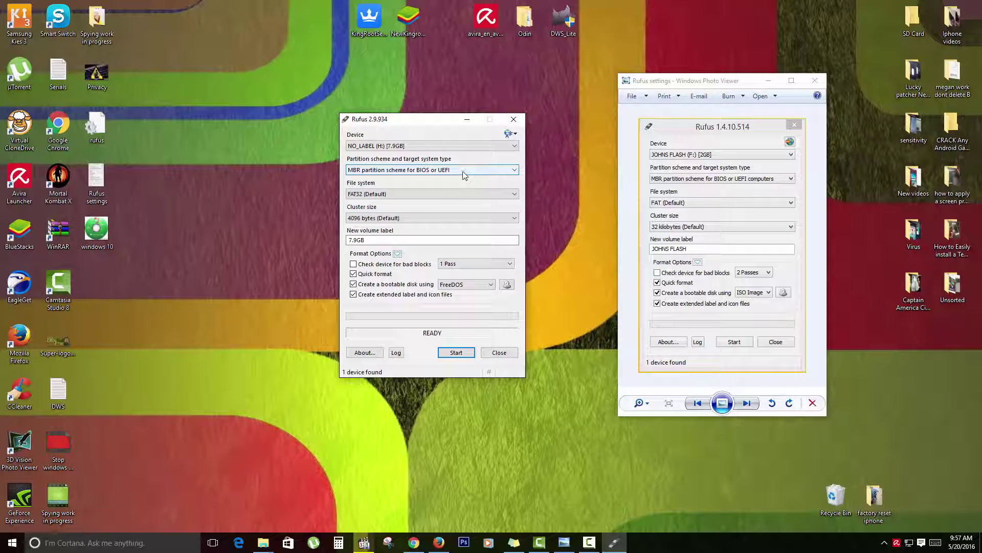
click(508, 169)
click(508, 170)
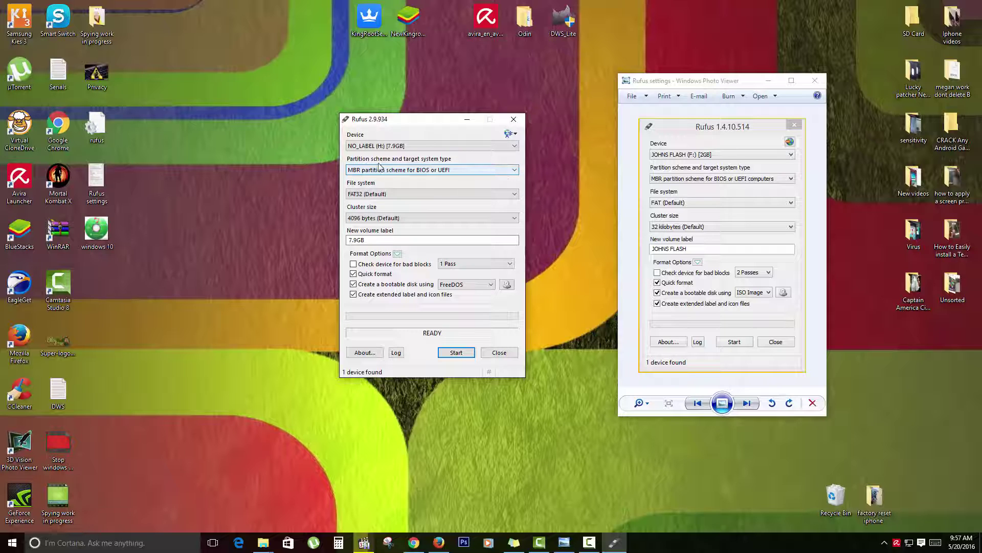
click(514, 172)
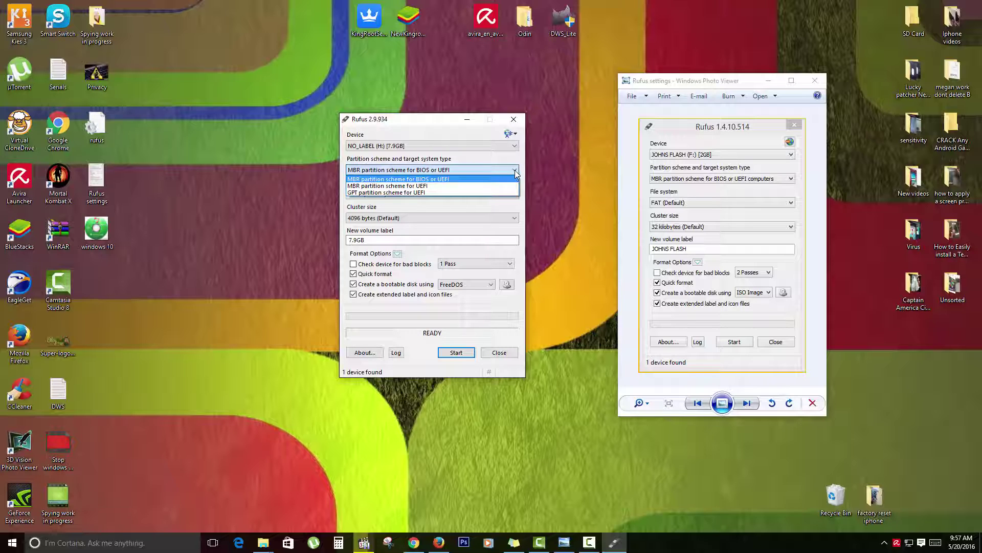
click(515, 170)
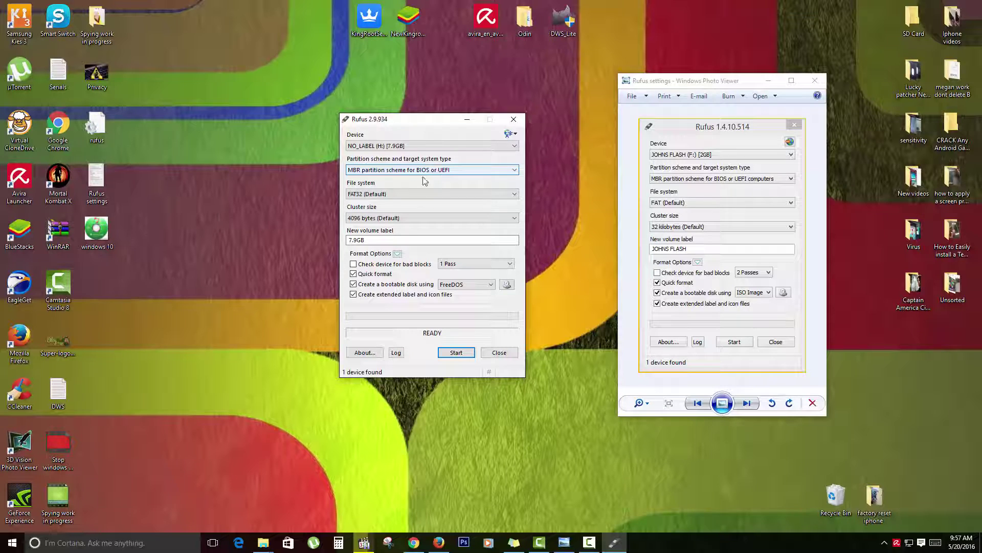
mouse_move(422, 177)
click(466, 170)
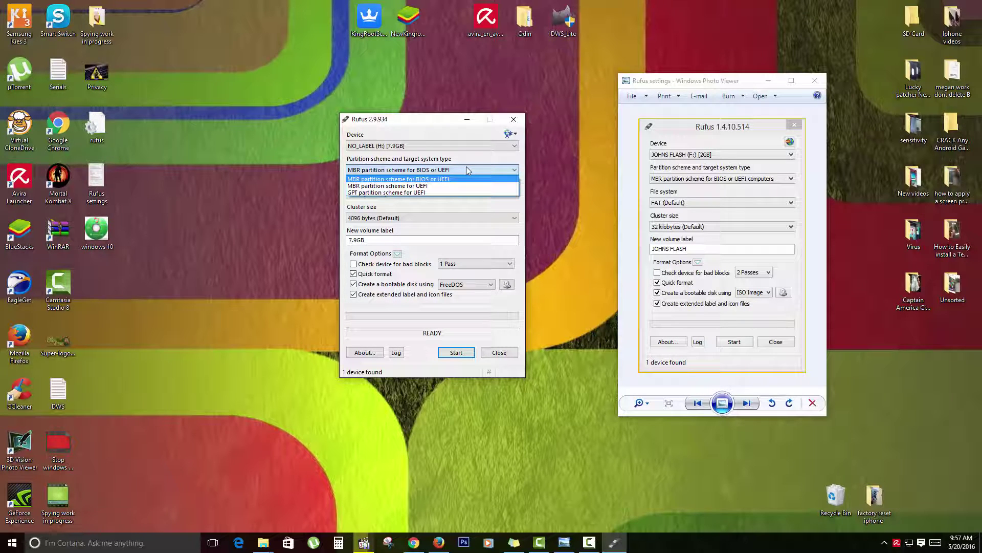
click(466, 169)
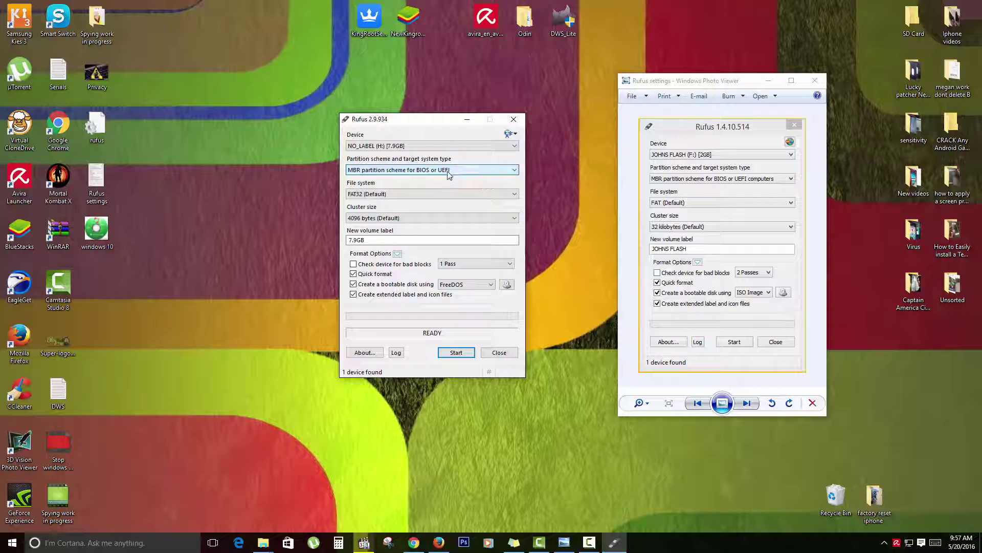
click(412, 198)
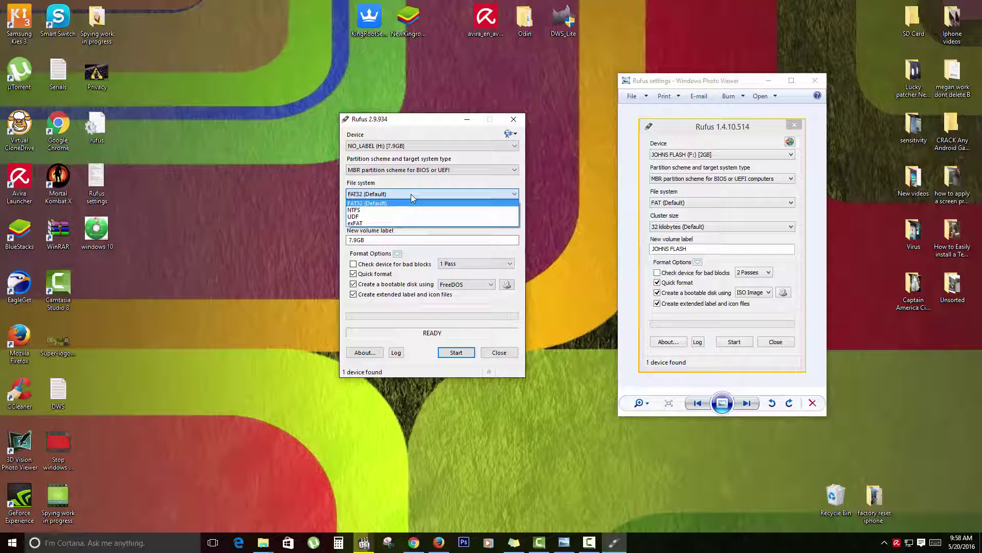
click(412, 195)
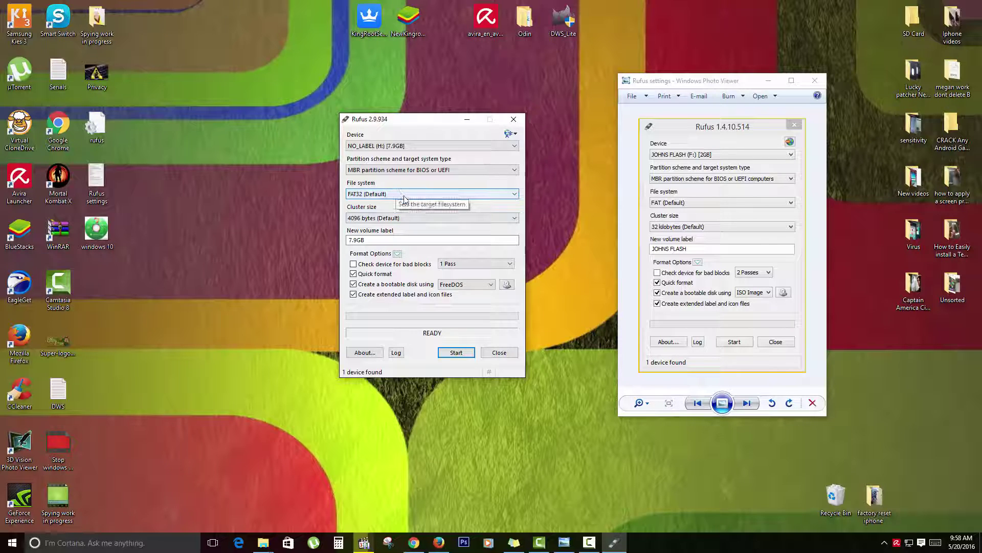
Set Rufus cluster size to 32 kilobytes and the bad-block check to 2 Passes
click(393, 220)
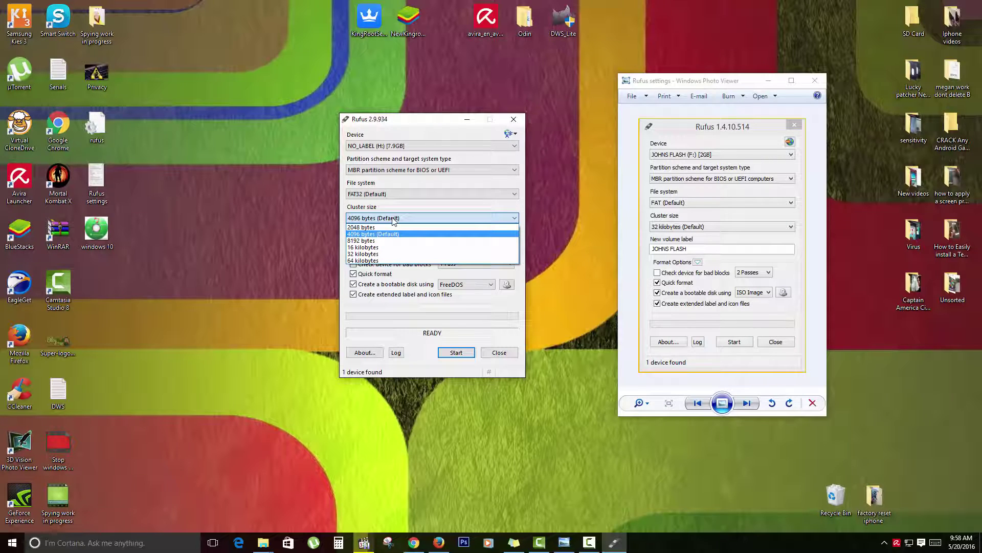
click(387, 254)
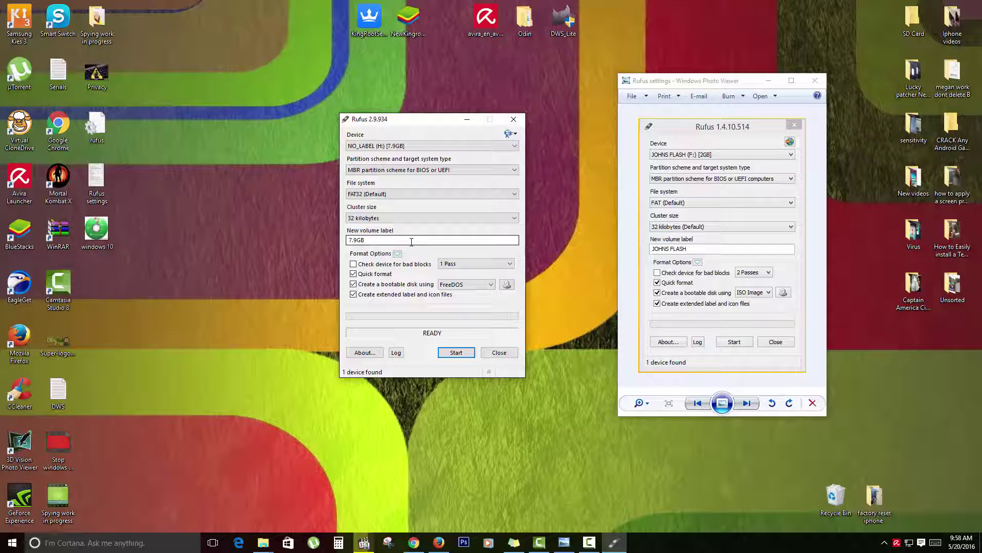
click(474, 264)
click(463, 279)
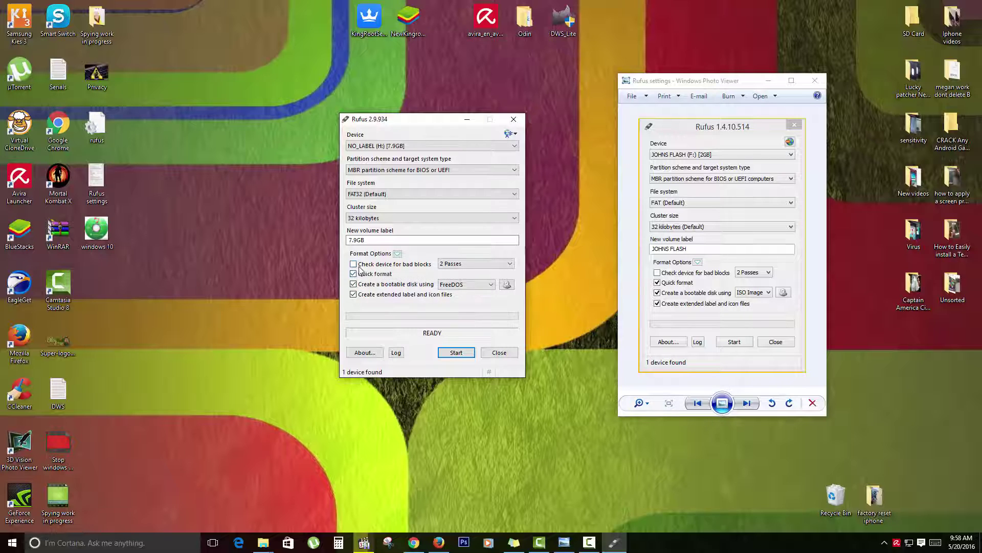
click(491, 284)
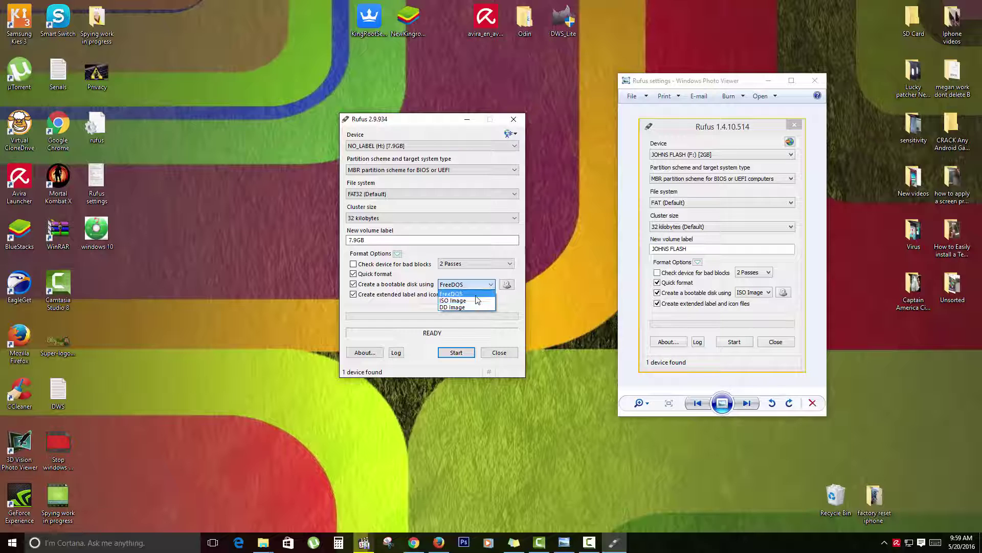
click(480, 294)
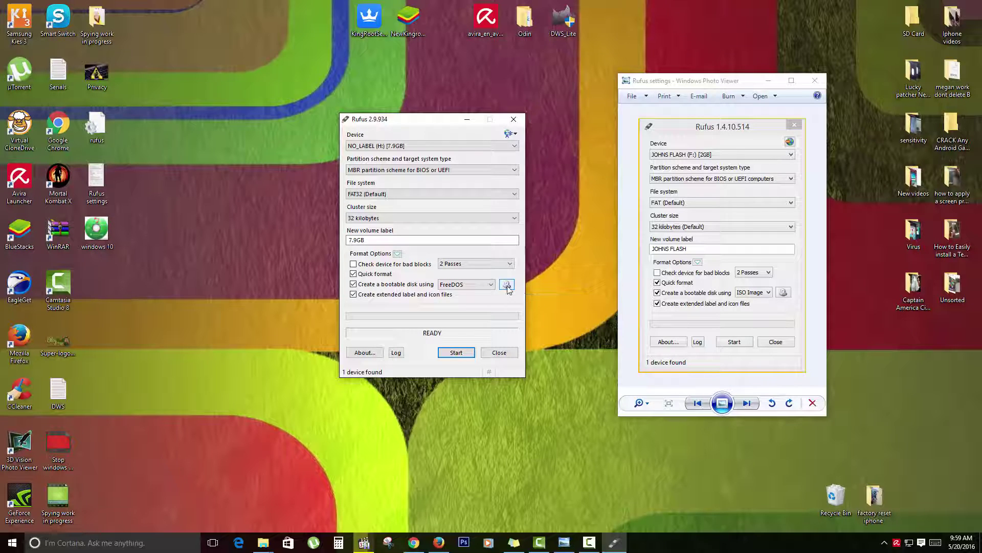
click(490, 288)
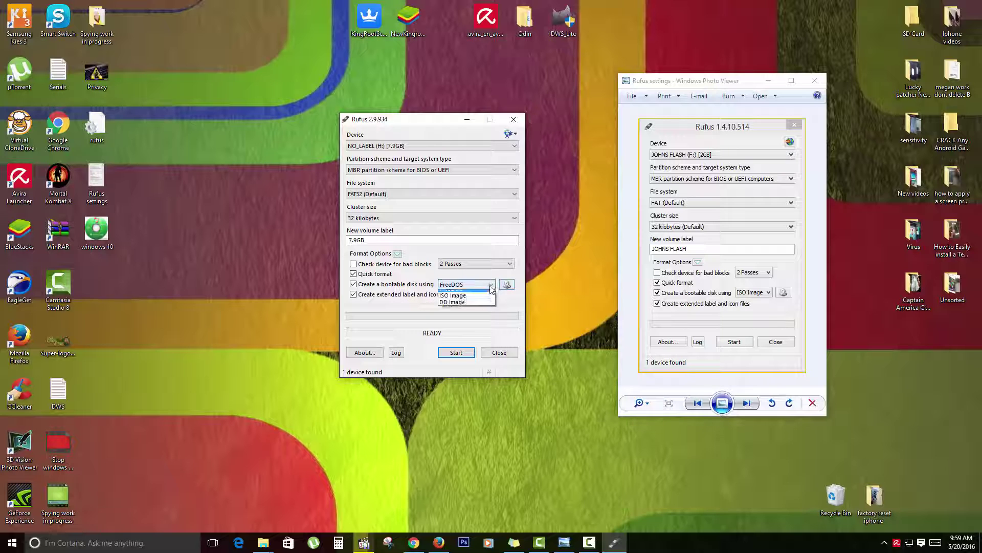
click(490, 289)
click(490, 289)
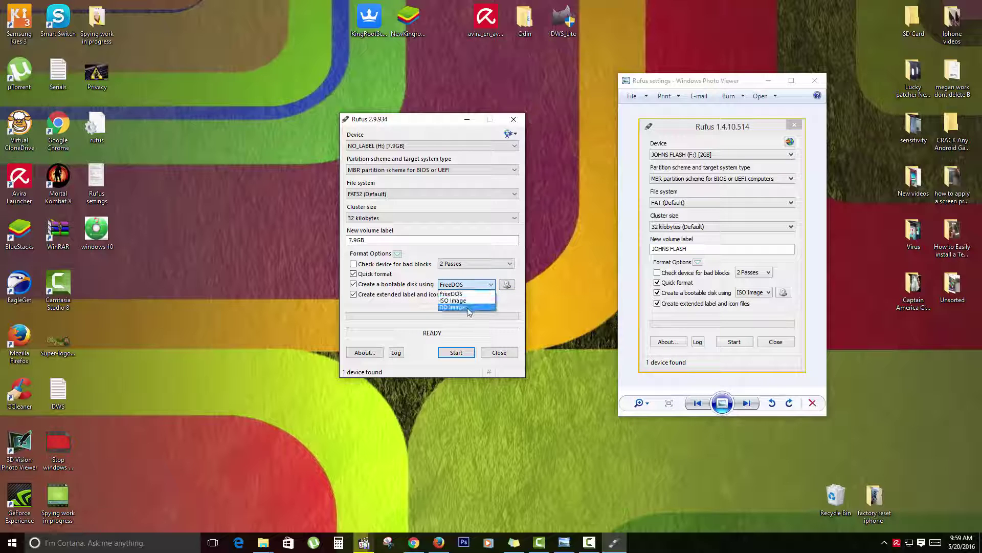
click(483, 287)
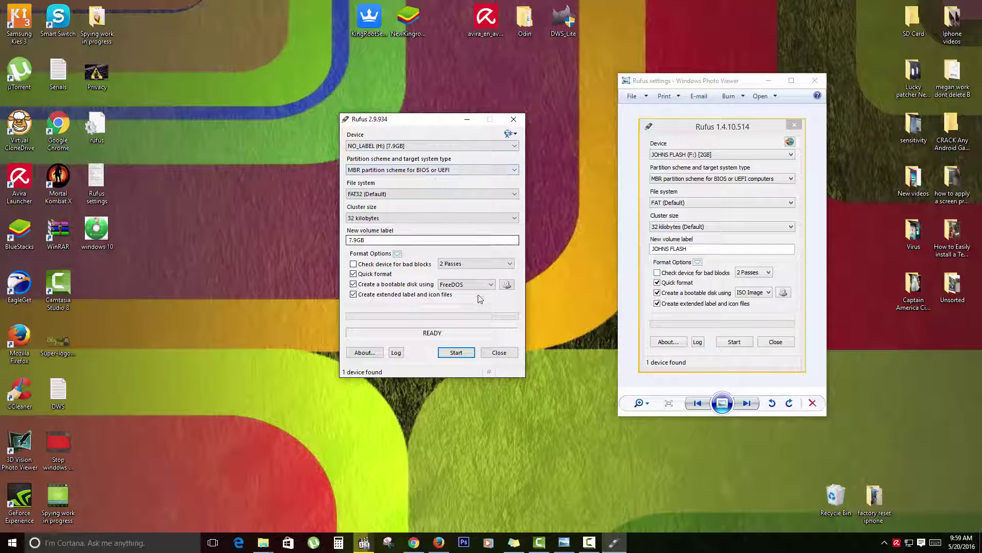
click(506, 284)
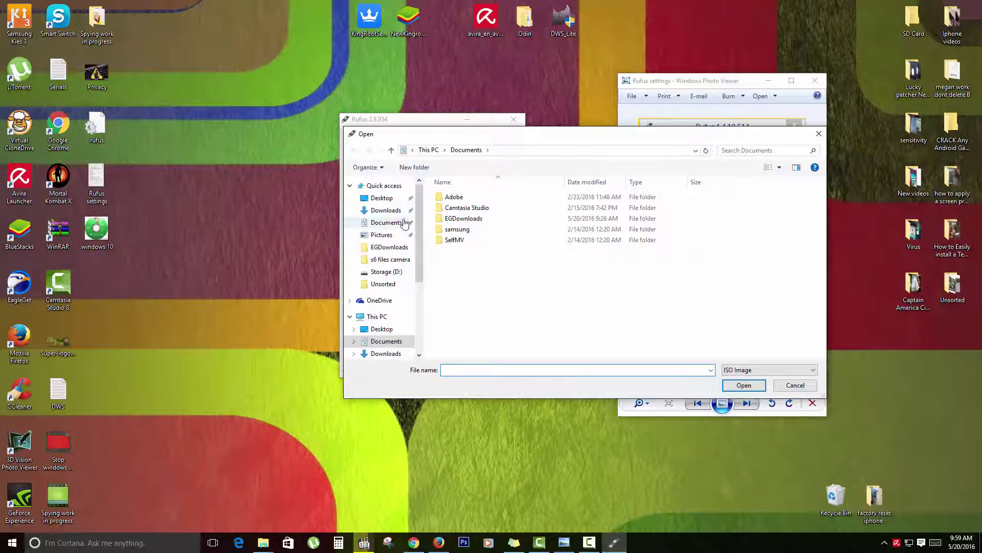
click(387, 200)
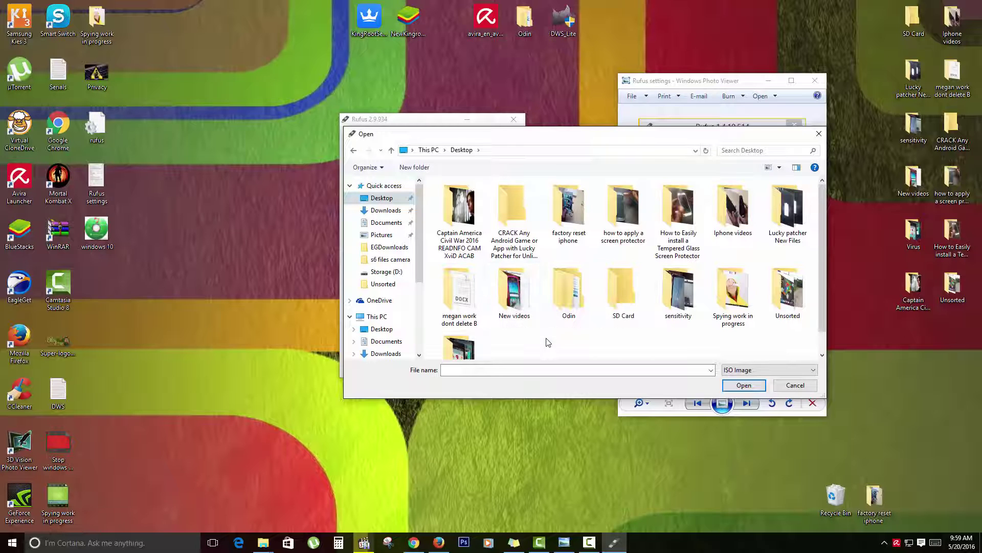
scroll(423, 307, down, 3)
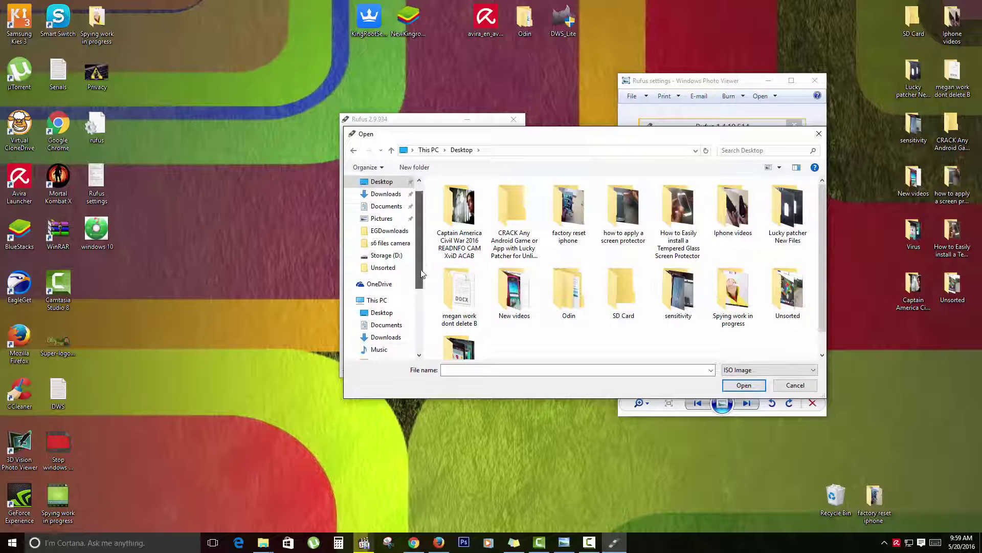
scroll(422, 310, down, 3)
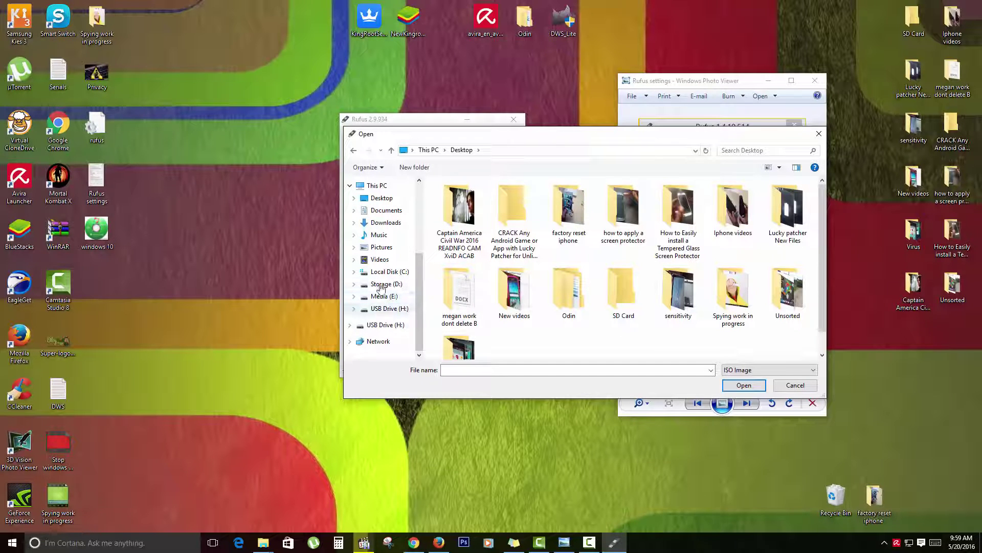
drag(423, 313, 424, 249)
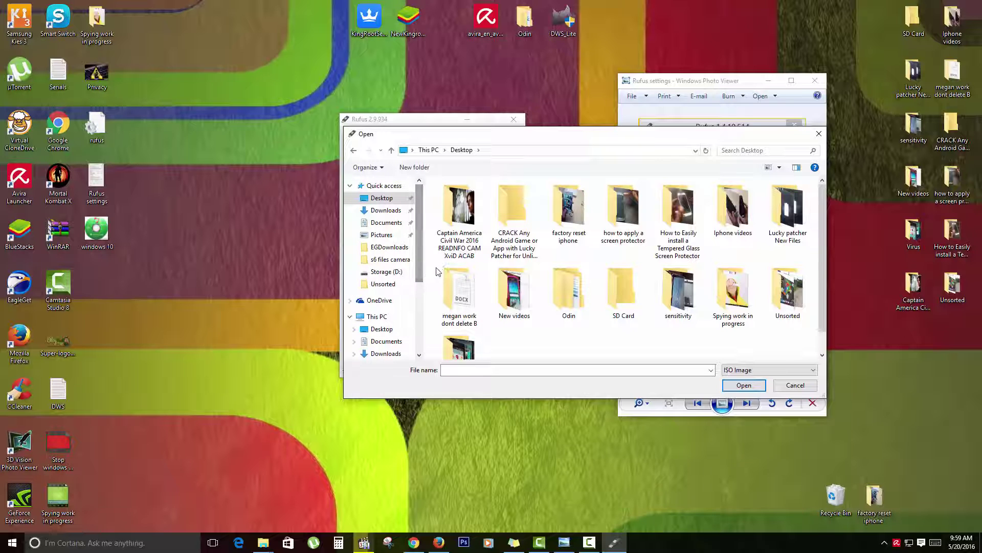
click(795, 384)
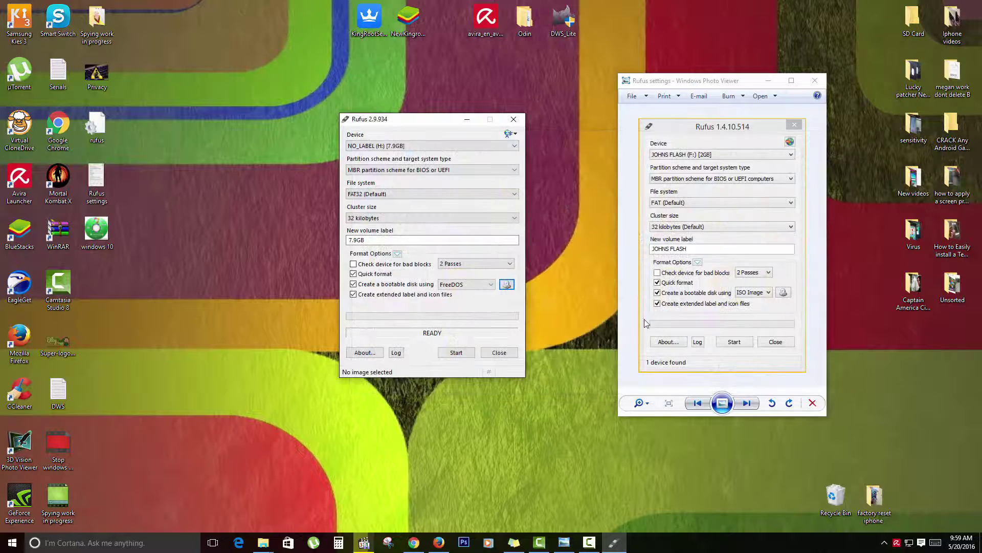
Click Start in Rufus, close the reference screenshot, and move Rufus nearer the screen centre
click(459, 350)
click(823, 79)
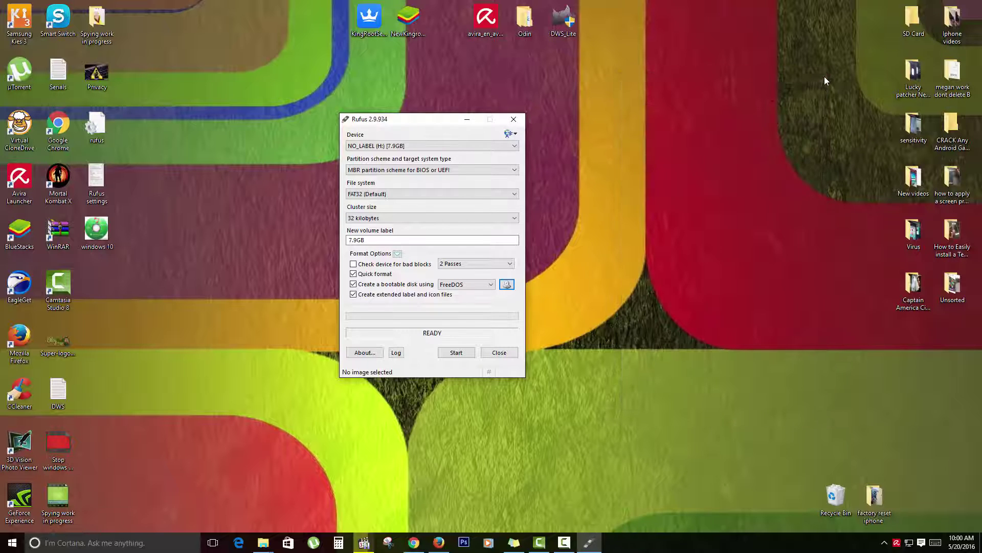
drag(424, 120, 507, 125)
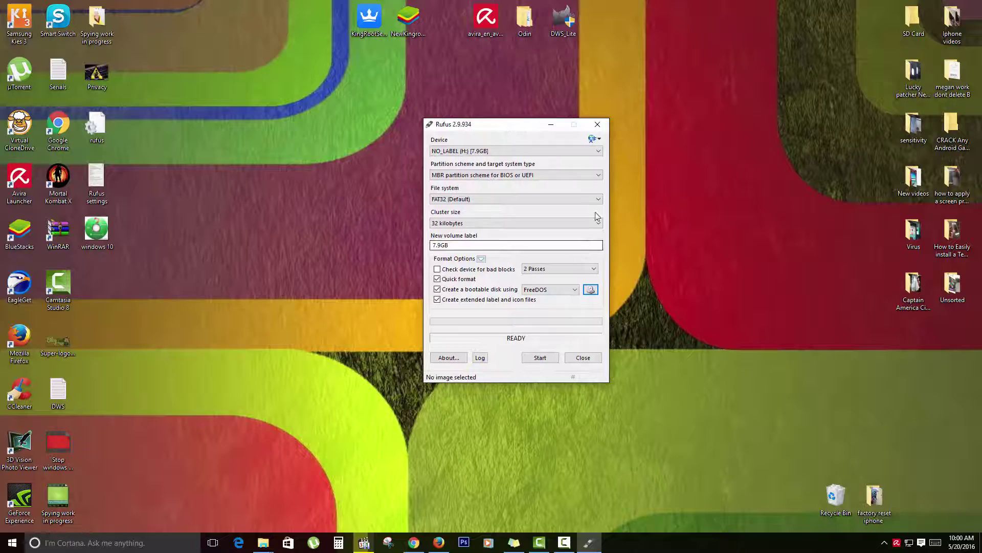